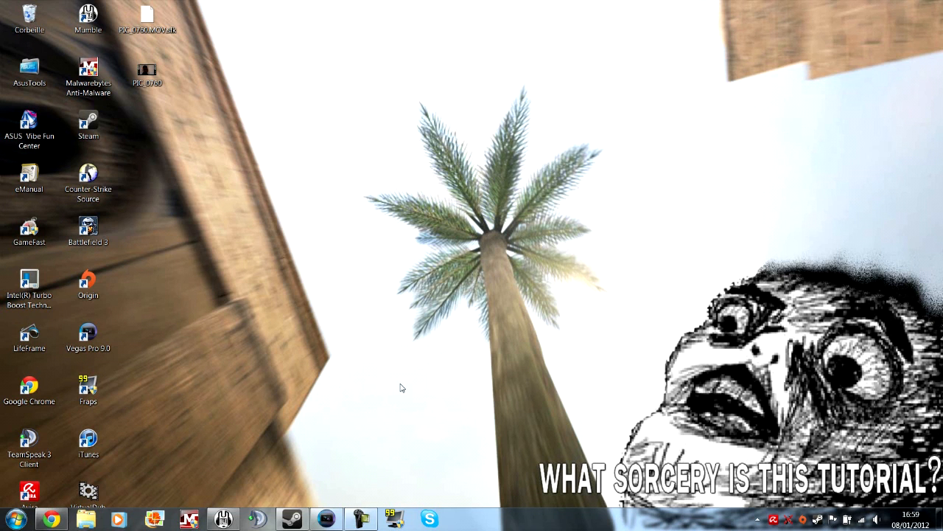
Step: Switch to Vegas Pro, open event pan/crop for the first timeline clip, and shrink its crop frame to about 1206 × 678
left_click(360, 519)
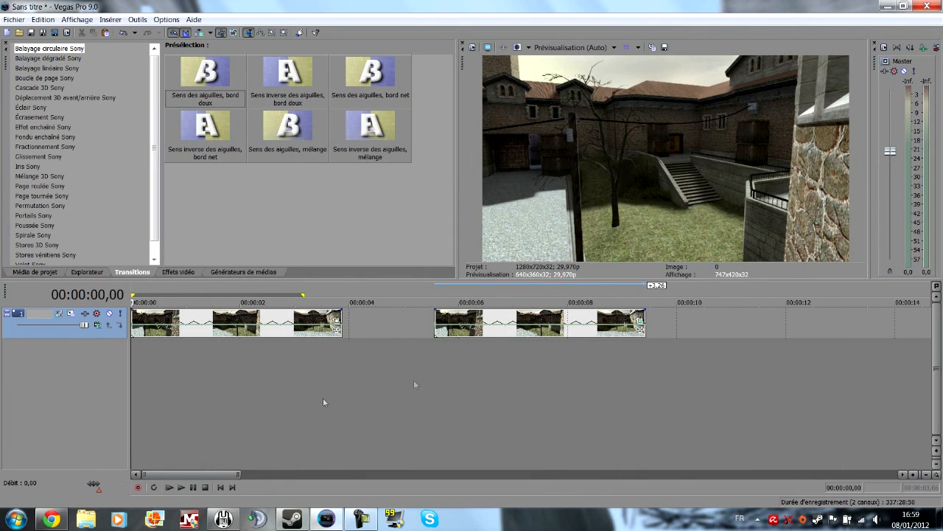
left_click(149, 398)
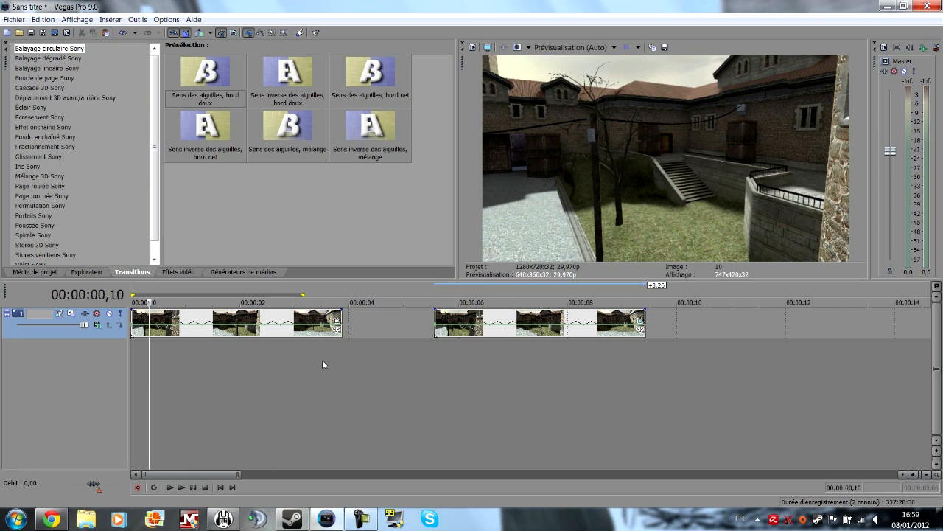
left_click(337, 322)
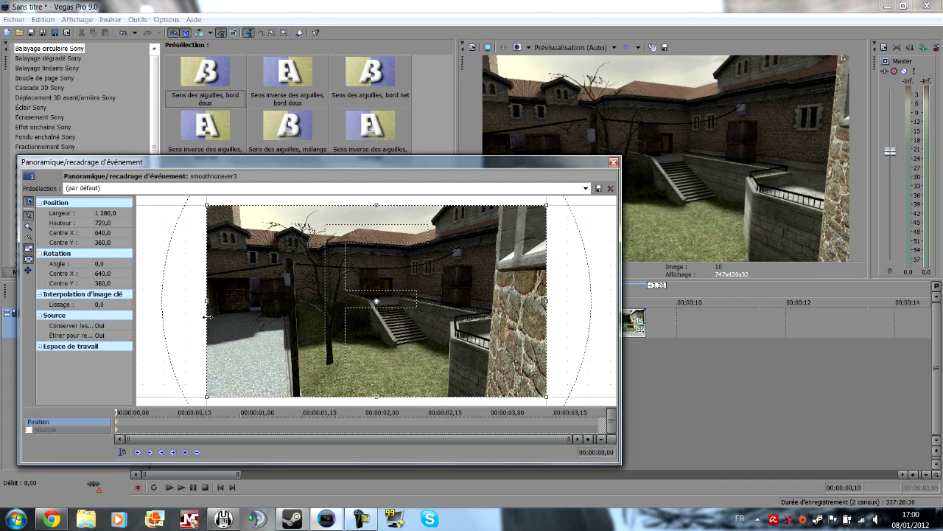
left_click_drag(207, 316, 217, 313)
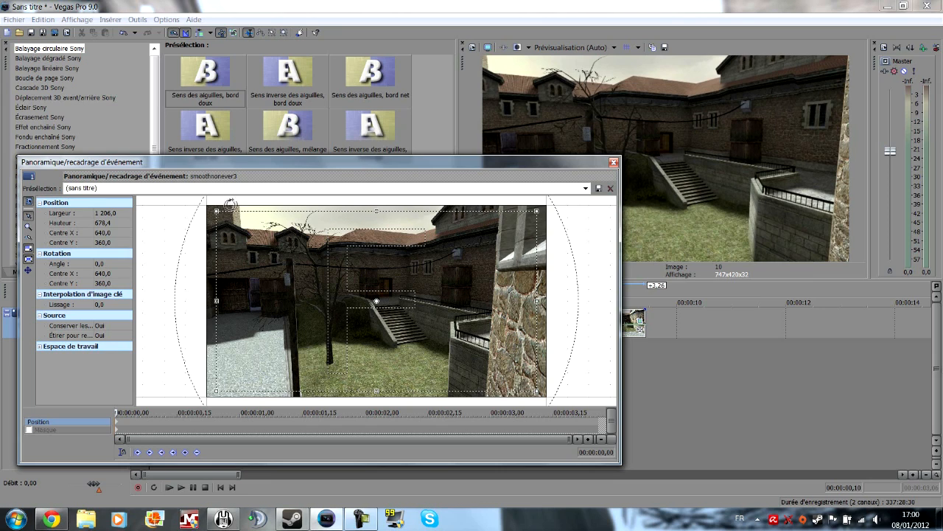
Step: Set the keyframe interpolation smoothing of the first crop keyframe to 100
left_click(116, 426)
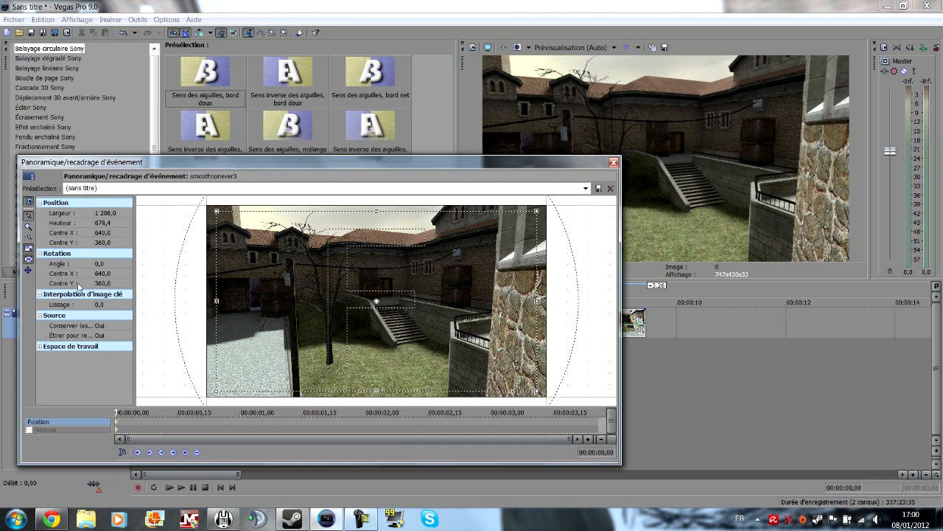
left_click(43, 296)
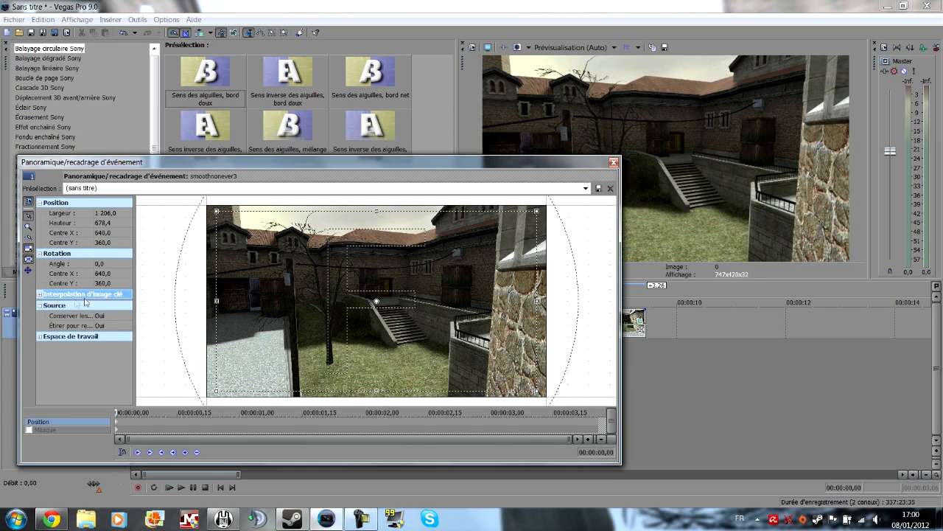
left_click(40, 294)
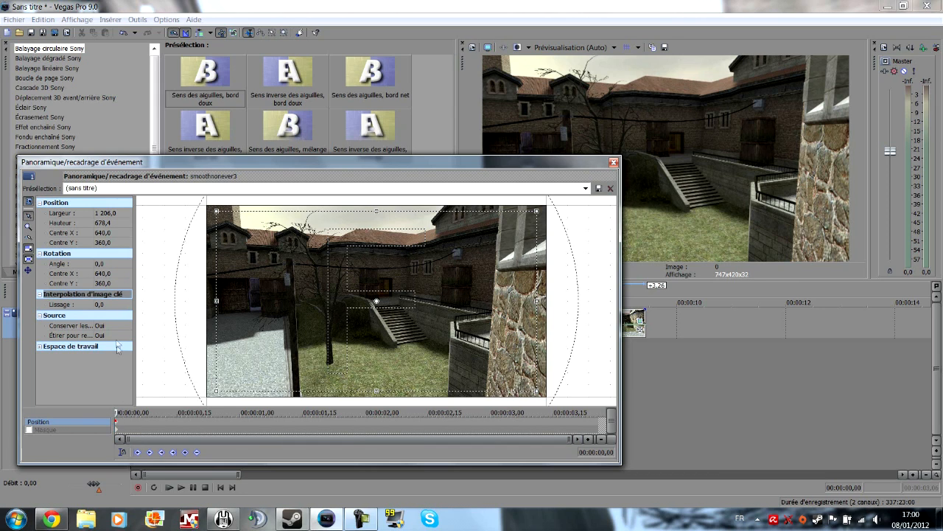
left_click(109, 304)
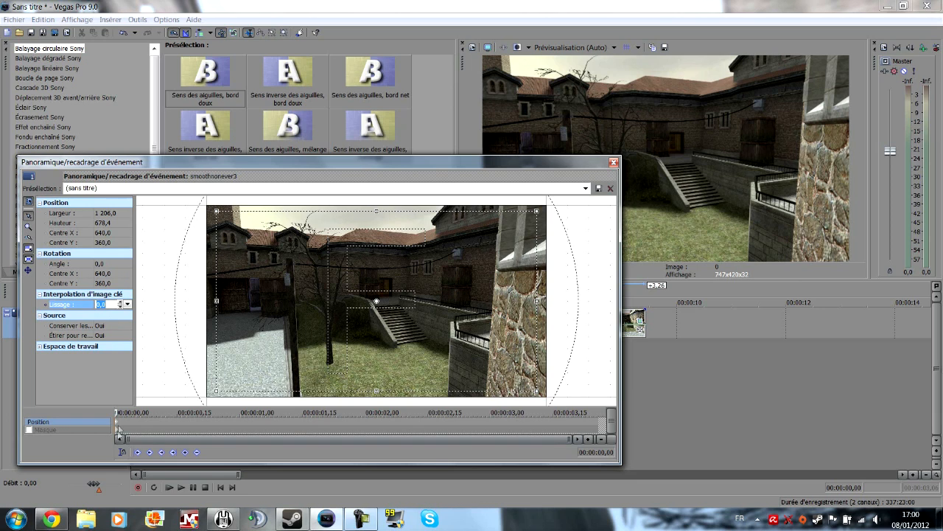
left_click(126, 304)
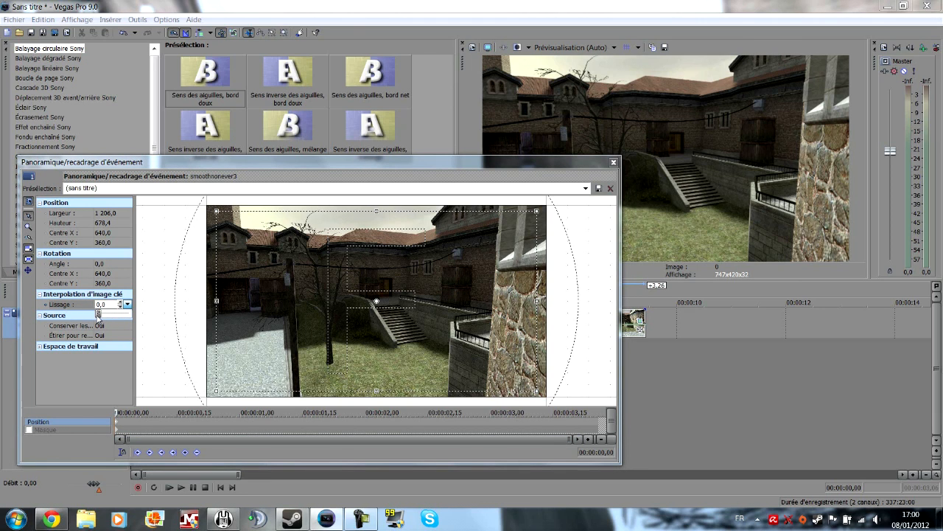
left_click_drag(98, 314, 133, 315)
left_click(118, 412)
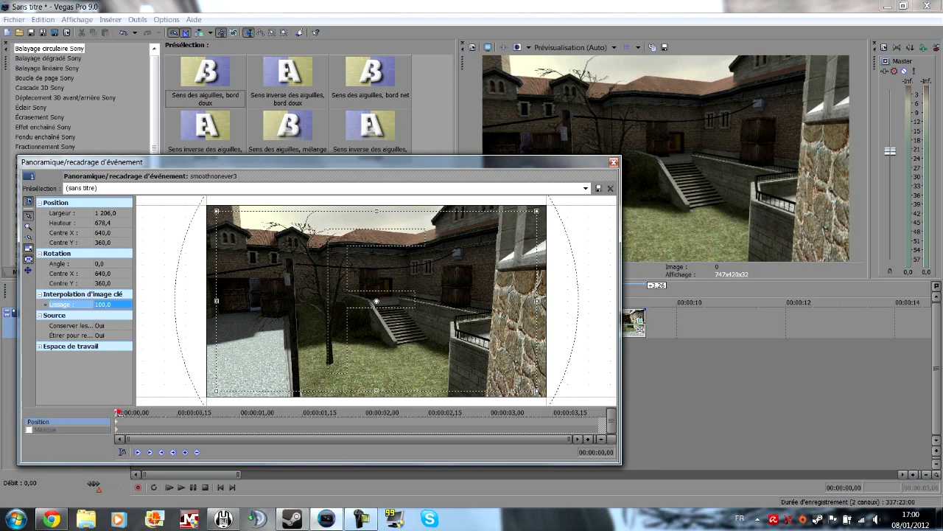
Step: Shift the crop frame at the first keyframe so its center sits at about X 664, Y 353
left_click_drag(118, 413, 190, 413)
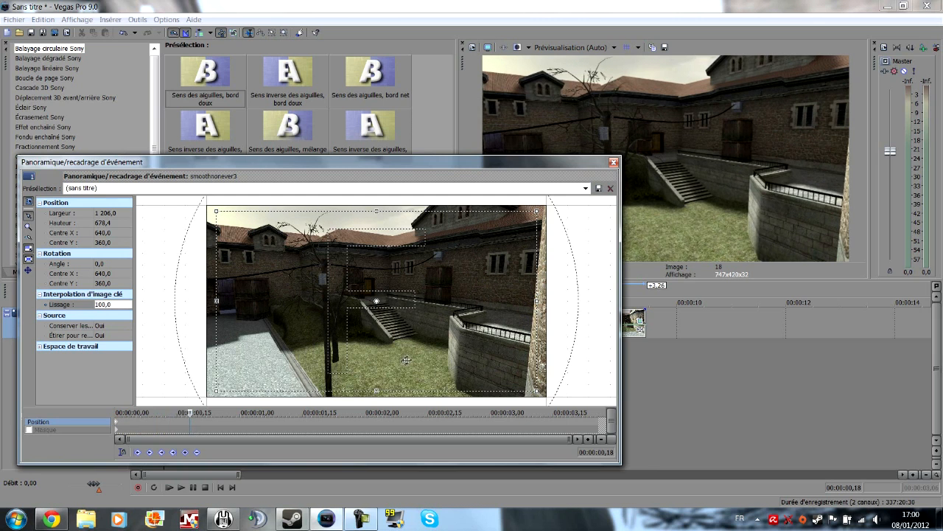
left_click(118, 422)
left_click_drag(400, 333, 408, 326)
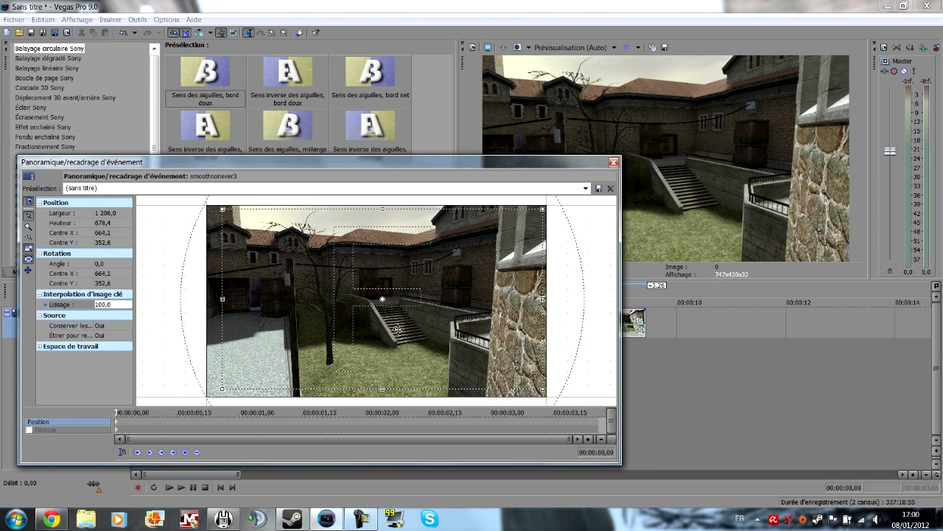
Step: Add a crop keyframe at 00:00:00,22 with the frame centered at about X 625, Y 353 and rotated about 0.3°
left_click_drag(117, 412, 208, 412)
left_click_drag(396, 308, 385, 310)
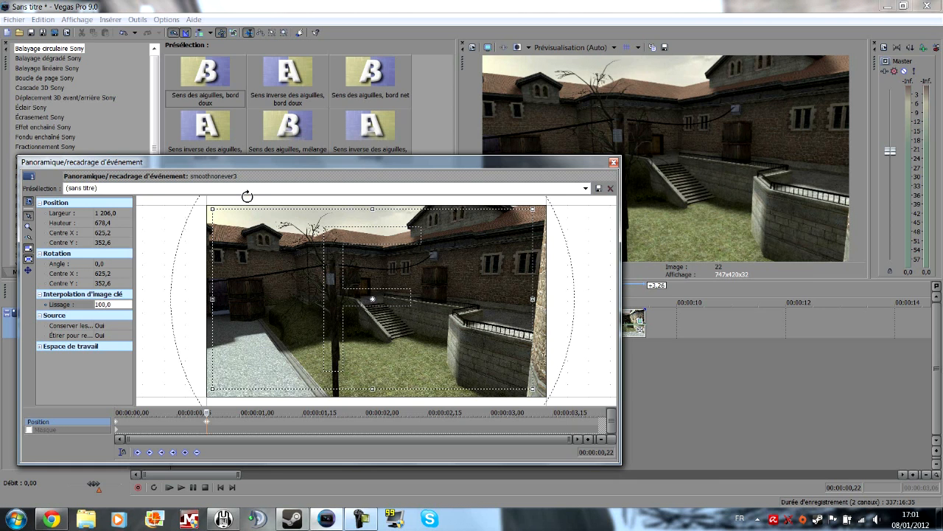
left_click_drag(247, 197, 246, 194)
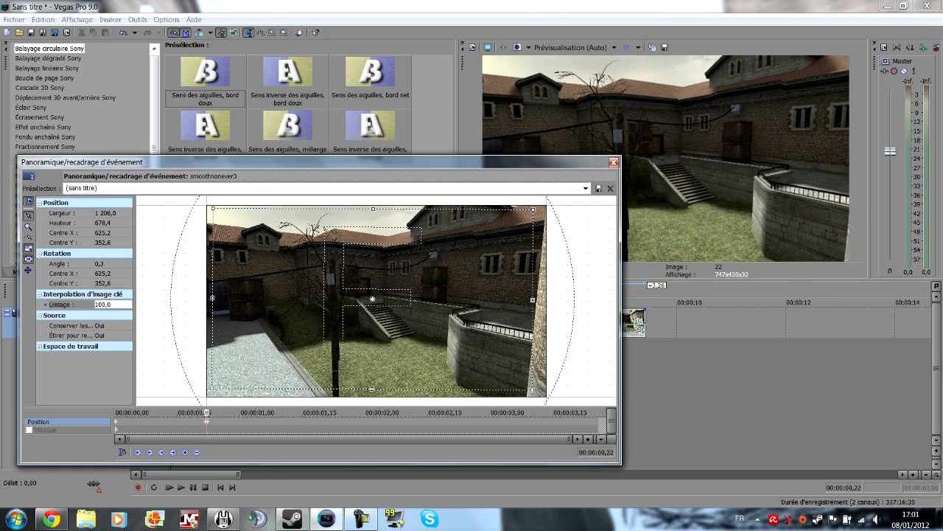
Step: Add a crop keyframe at 00:00:01,13 by slightly rotating the frame and shifting it a little to the left
left_click_drag(206, 413, 257, 413)
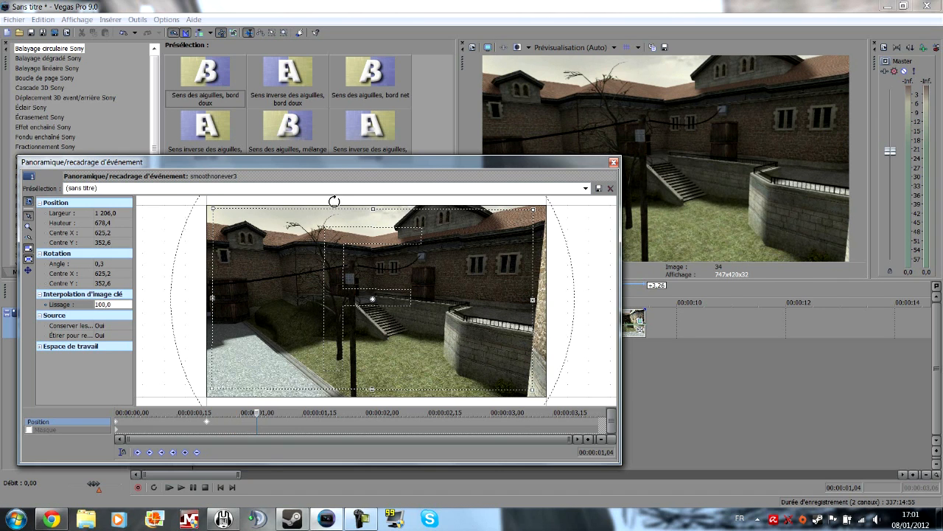
left_click_drag(257, 414, 281, 412)
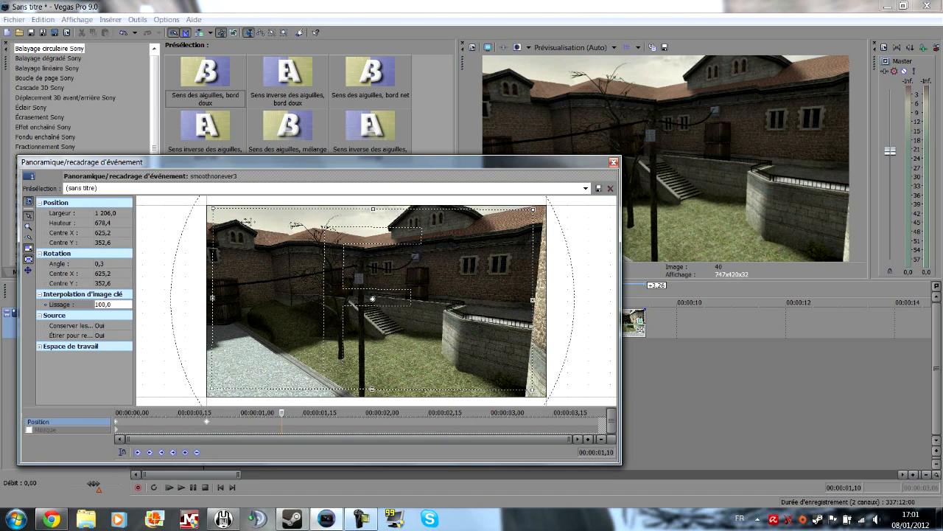
left_click_drag(280, 413, 294, 413)
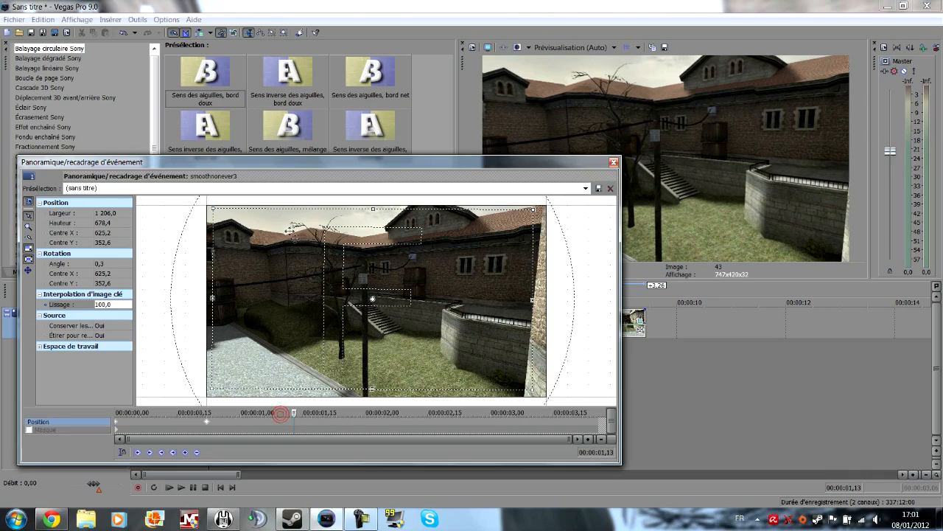
left_click_drag(282, 200, 283, 200)
left_click_drag(284, 244, 281, 244)
Step: Add a crop keyframe at 00:00:01,27 centered at about X 612, Y 377, and move that keyframe to about 00:00:02,00
left_click_drag(293, 413, 353, 413)
left_click_drag(355, 363, 356, 369)
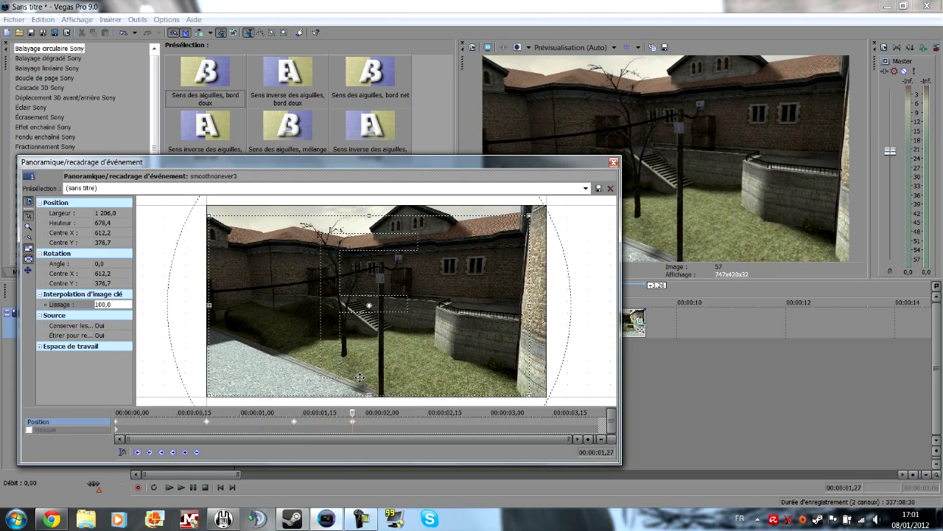
left_click_drag(354, 425, 366, 425)
left_click_drag(360, 357, 371, 358)
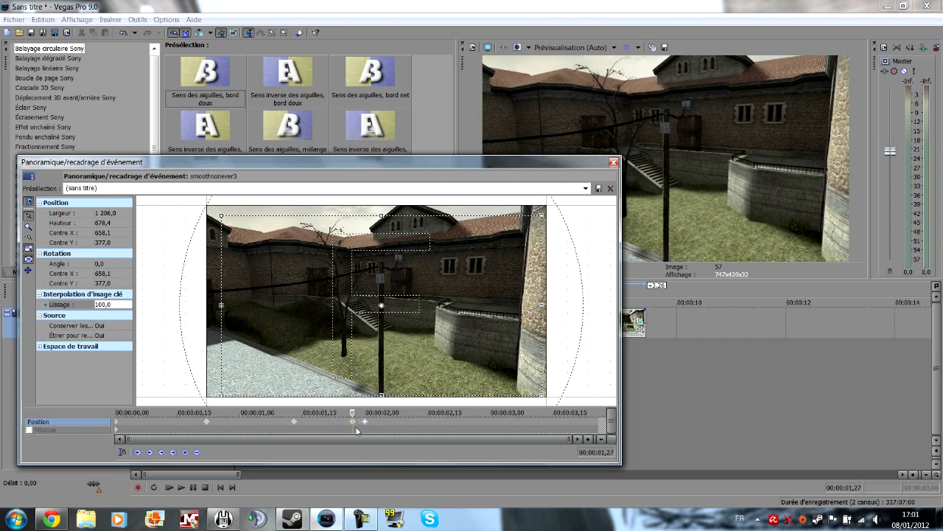
key("ctrl+z")
key("ctrl+z")
Step: Add a crop keyframe at 00:00:02,22 with the frame centered at about X 653, Y 366 and rotated about 0.3°
left_click_drag(352, 412, 456, 413)
left_click_drag(459, 353, 470, 349)
left_click_drag(502, 199, 505, 198)
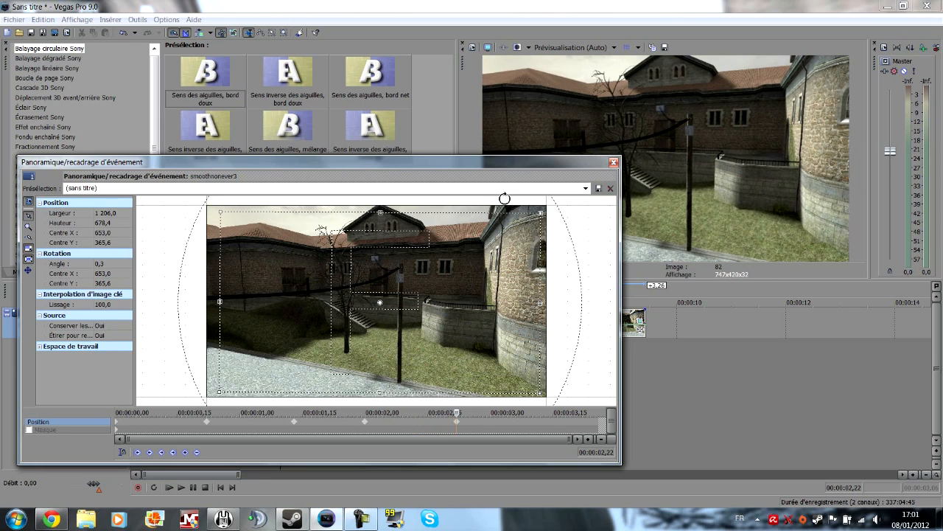
Step: Add a crop keyframe at 00:00:03,04 centered at about X 664, Y 347, and move that keyframe to about 00:00:03,12
left_click(456, 422)
left_click_drag(456, 413, 506, 413)
left_click_drag(507, 328, 510, 323)
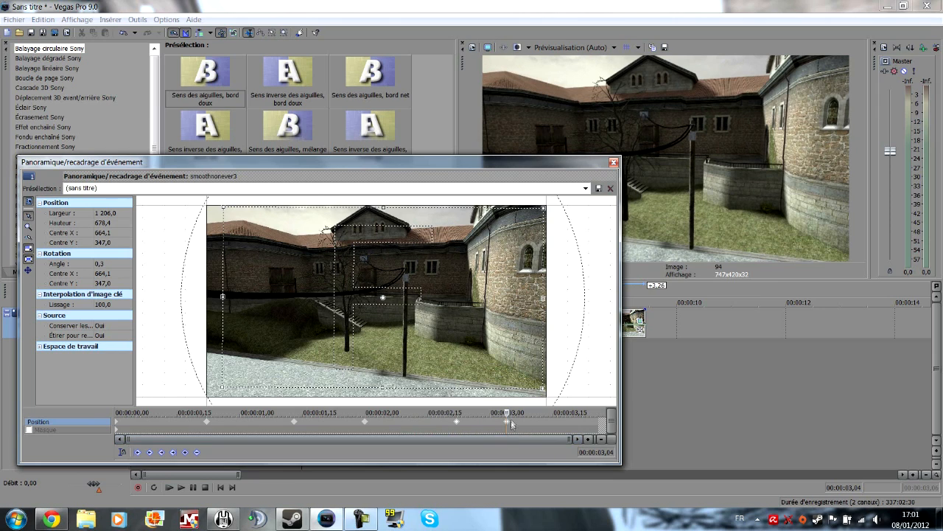
left_click_drag(507, 422, 603, 414)
Step: Add a final crop keyframe at 00:00:03,26 centered at about X 623, Y 354, with the rotation angle set to -0.2
left_click_drag(507, 339, 497, 342)
left_click_drag(283, 198, 282, 196)
left_click(108, 264)
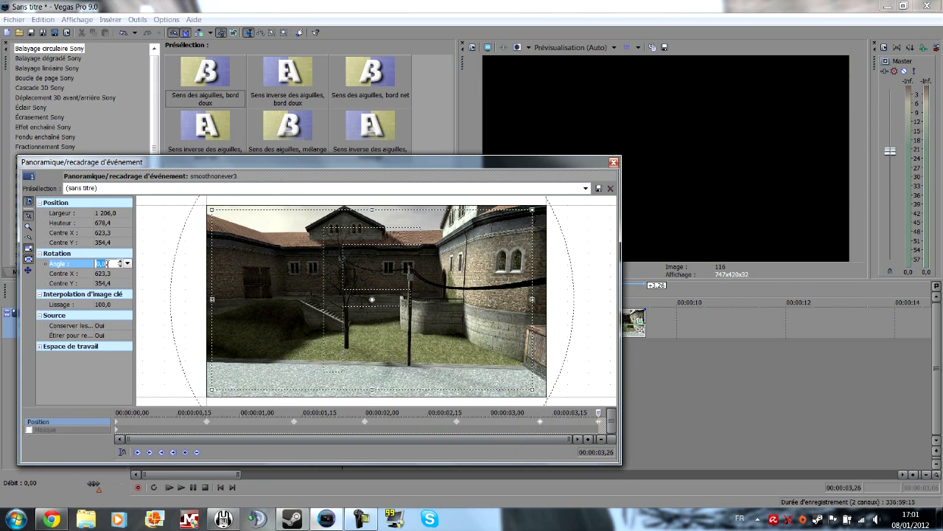
type("0,2")
key("Return")
left_click(120, 264)
left_click(121, 264)
type("-")
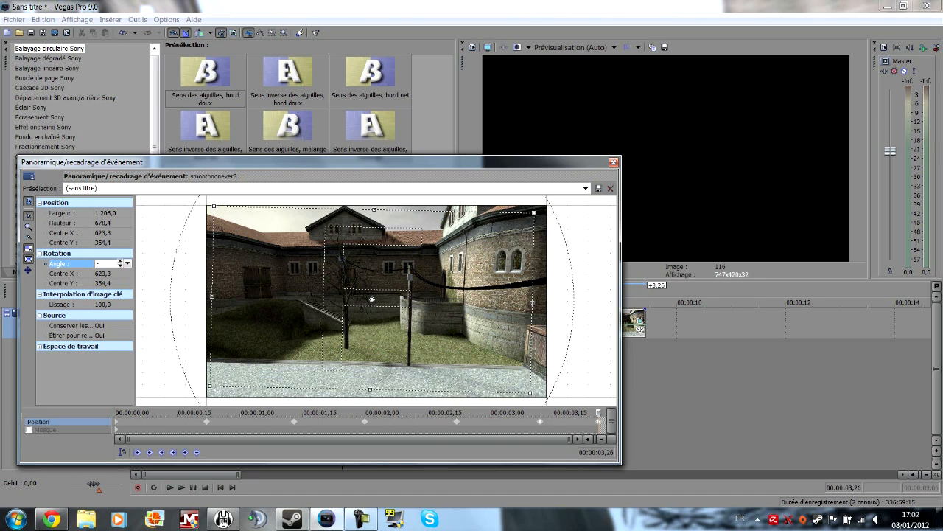
key("Escape")
left_click(110, 263)
type("0,")
type("-")
key("Return")
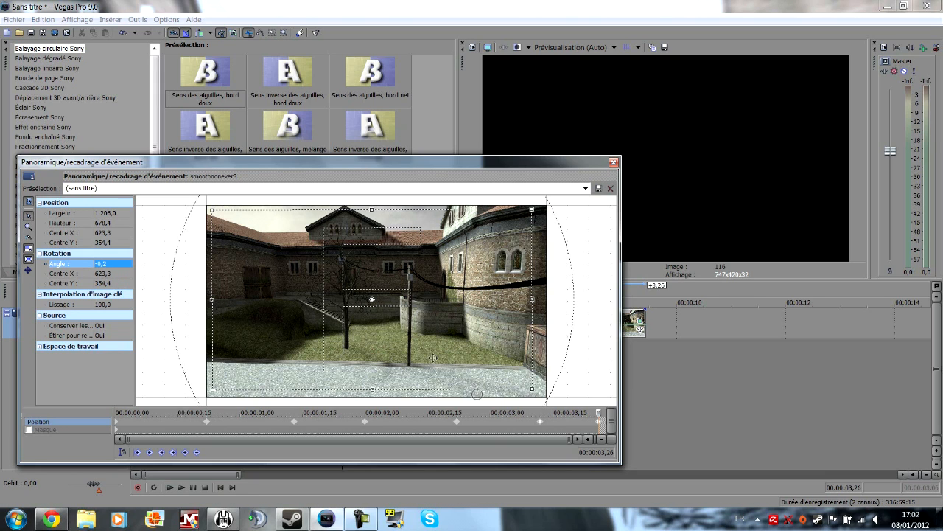
Step: Move the second crop keyframe to about 00:00:00,18 and the third to about 00:00:01,10, and scrub through the motion
left_click_drag(208, 424, 191, 424)
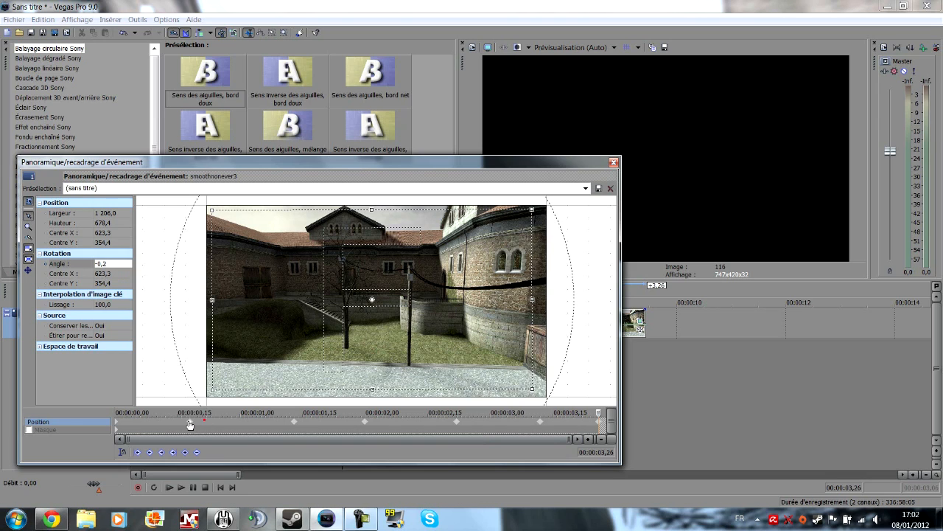
left_click_drag(288, 424, 282, 424)
left_click_drag(597, 414, 335, 413)
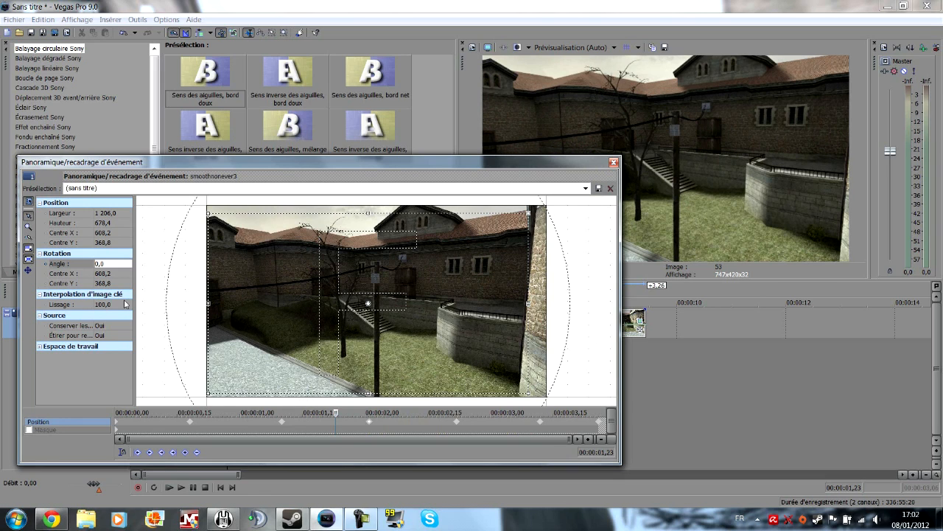
left_click(189, 422)
left_click_drag(189, 414, 281, 412)
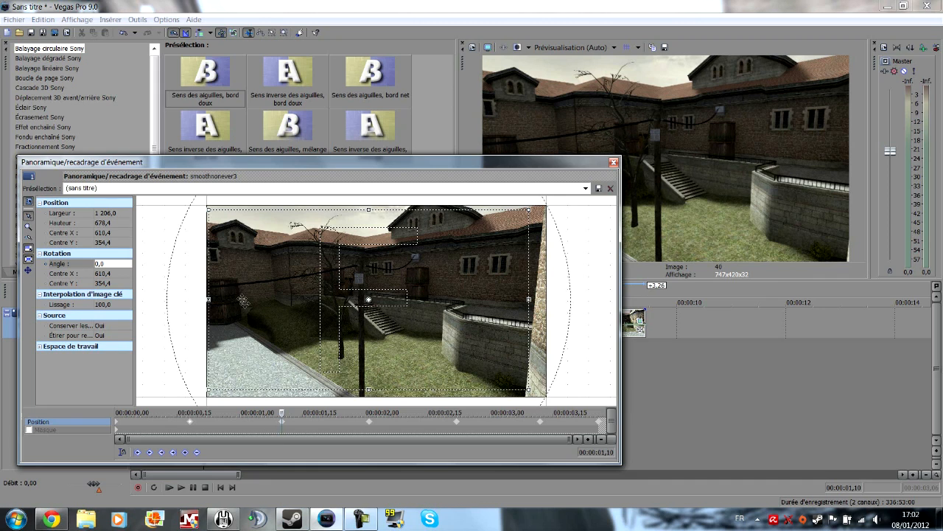
Step: Check the second timeline clip around 00:00:07 and close the first clip's pan/crop window
left_click_drag(492, 171, 311, 184)
left_click(520, 367)
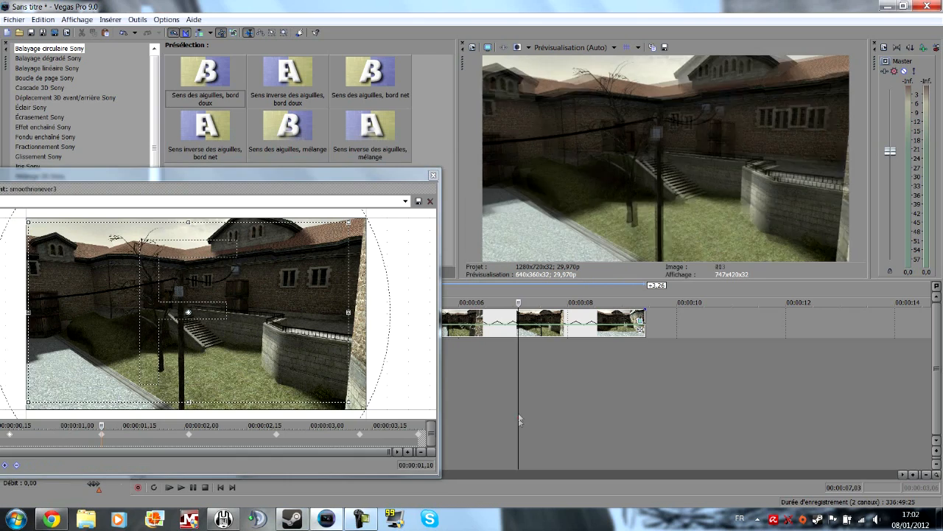
left_click(497, 367)
left_click_drag(497, 367, 543, 374)
left_click(434, 176)
Step: Select the time range from the start to 00:00:04,05 over the first clip and play it back
left_click_drag(358, 382, 36, 397)
key("space")
key("space")
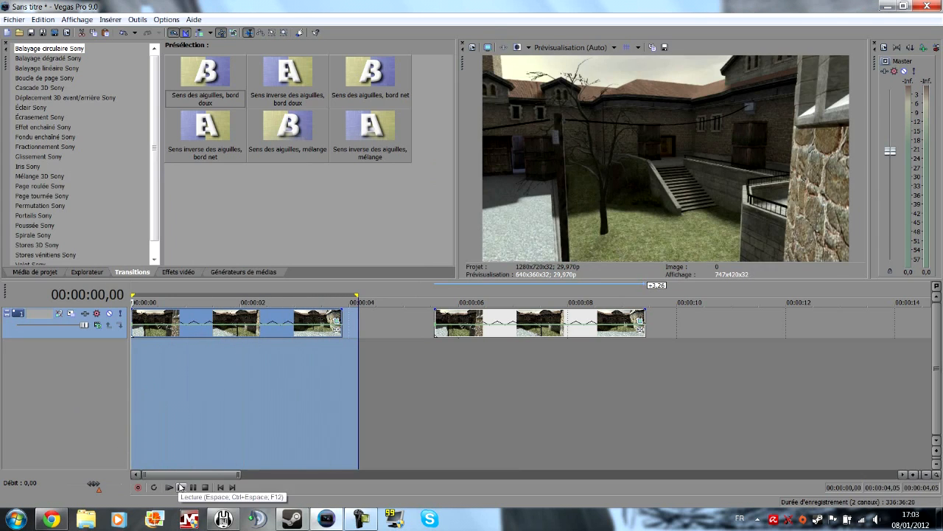
left_click(170, 487)
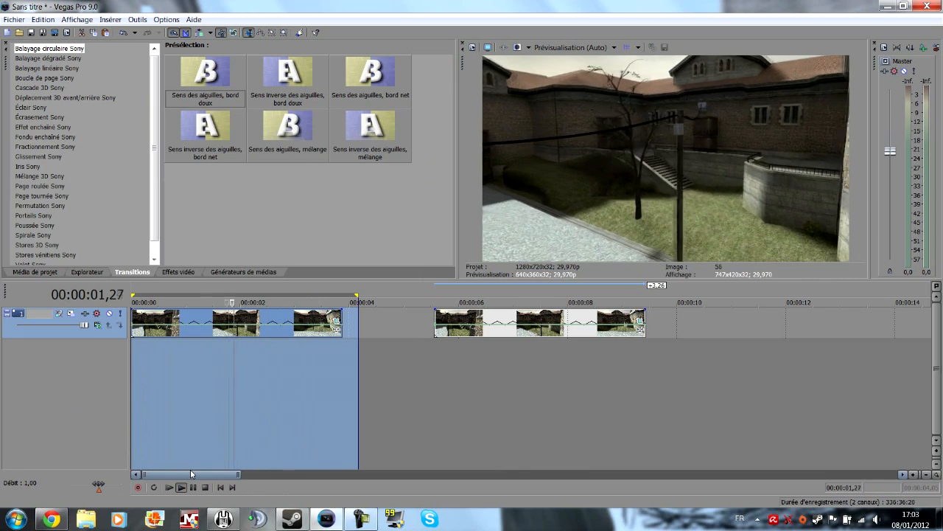
key("space")
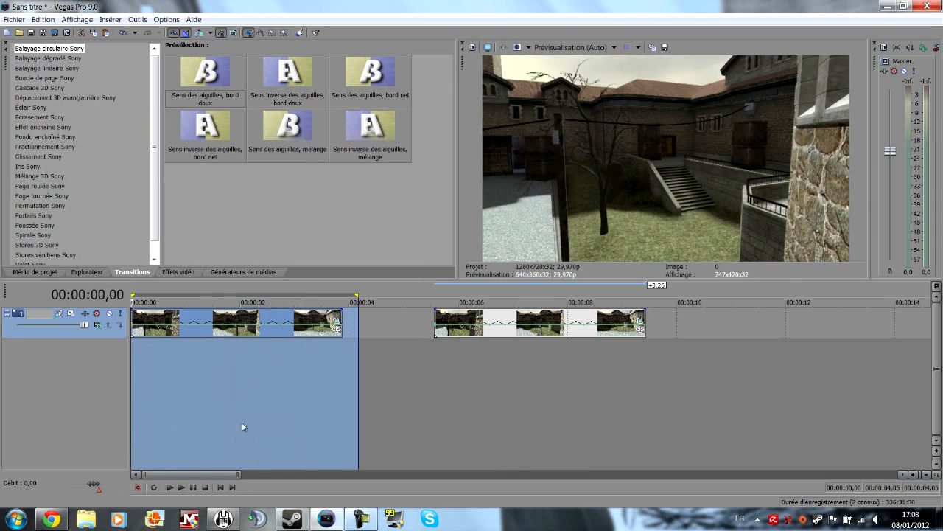
Step: Reopen the first clip's pan/crop and move its second and third keyframes to about 00:00:00,11 and 00:00:00,26
left_click(336, 319)
left_click_drag(162, 177, 296, 180)
left_click(164, 429)
left_click_drag(161, 433, 135, 437)
left_click_drag(253, 437, 197, 434)
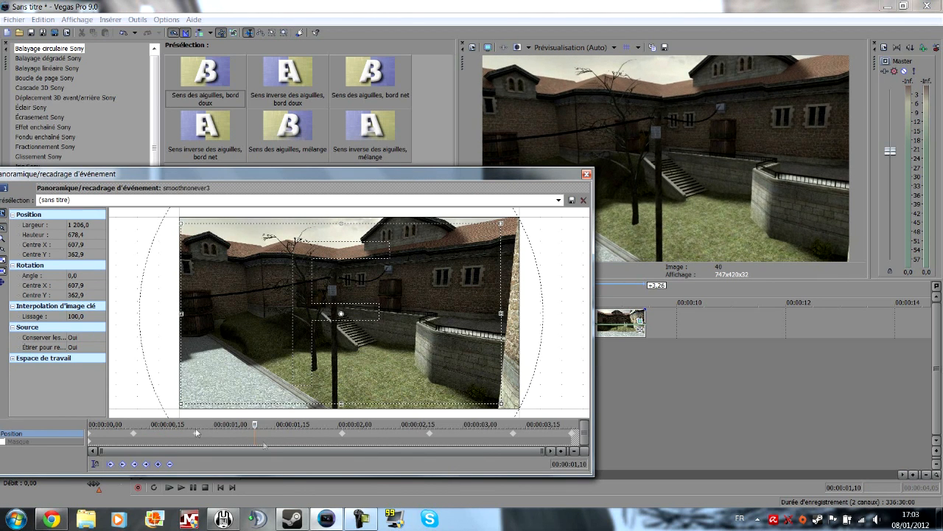
Step: Move the four remaining crop keyframes to about 00:00:01,15, 00:00:02,03, 00:00:02,23 and 00:00:03,12, and scrub to the clip's end
left_click_drag(343, 435, 276, 436)
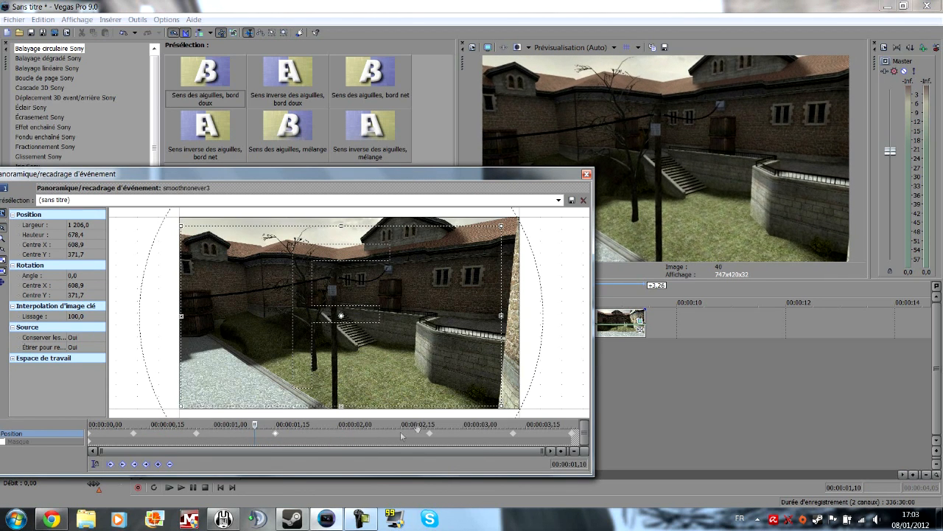
left_click_drag(430, 436, 374, 441)
left_click_drag(516, 434, 436, 435)
left_click_drag(567, 435, 513, 435)
left_click(197, 435)
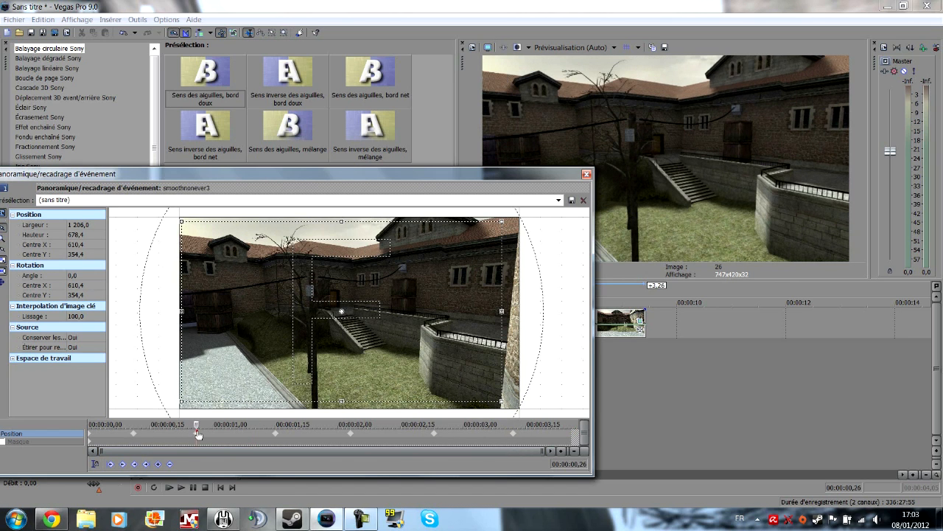
left_click_drag(198, 426, 573, 426)
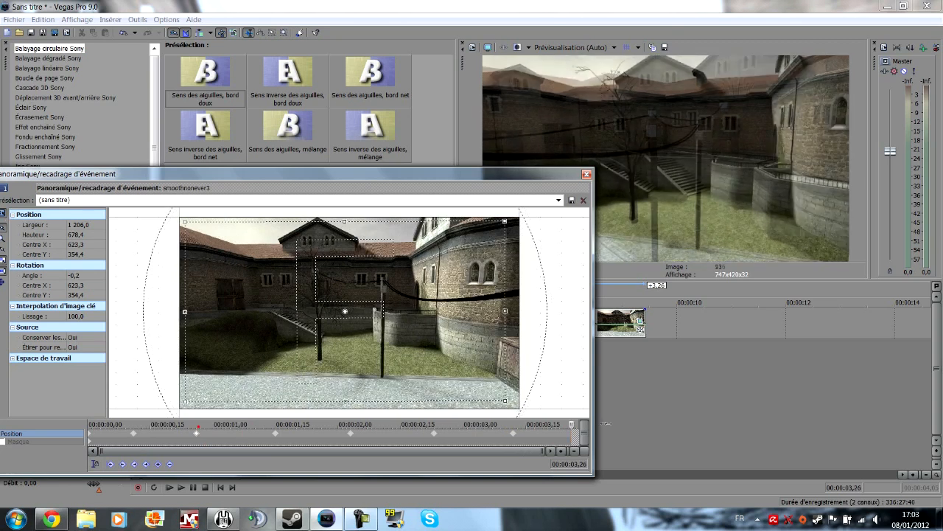
Step: Paste a crop keyframe at the clip's end and move the fourth and seventh keyframes to about 00:00:01,14 and 00:00:03,10
key("ctrl+v")
left_click_drag(515, 437, 507, 437)
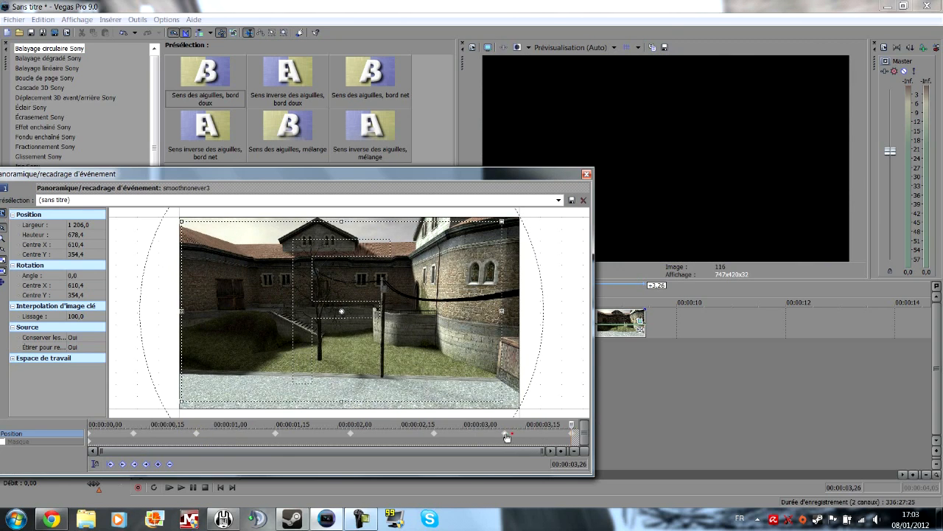
left_click(271, 434)
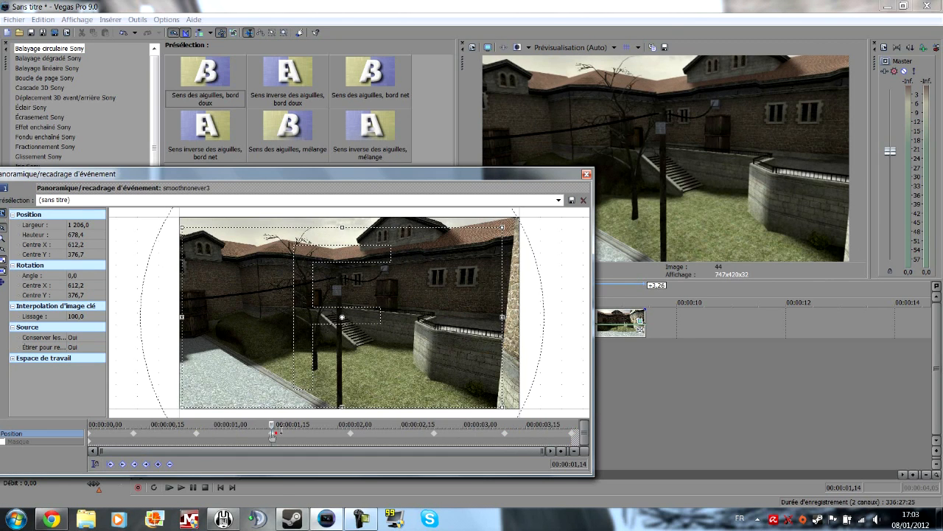
Step: Close the first clip's pan/crop window and play back the adjusted camera movement
left_click(586, 174)
key("space")
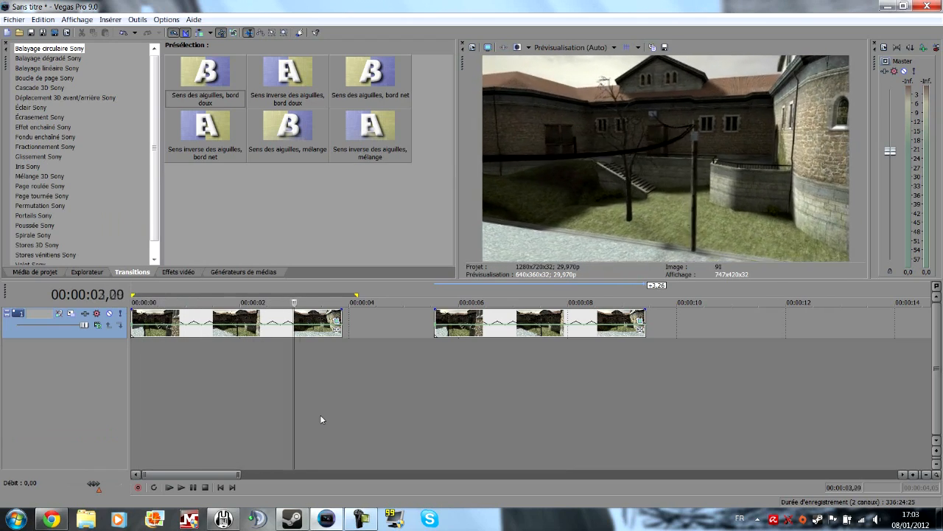
key("space")
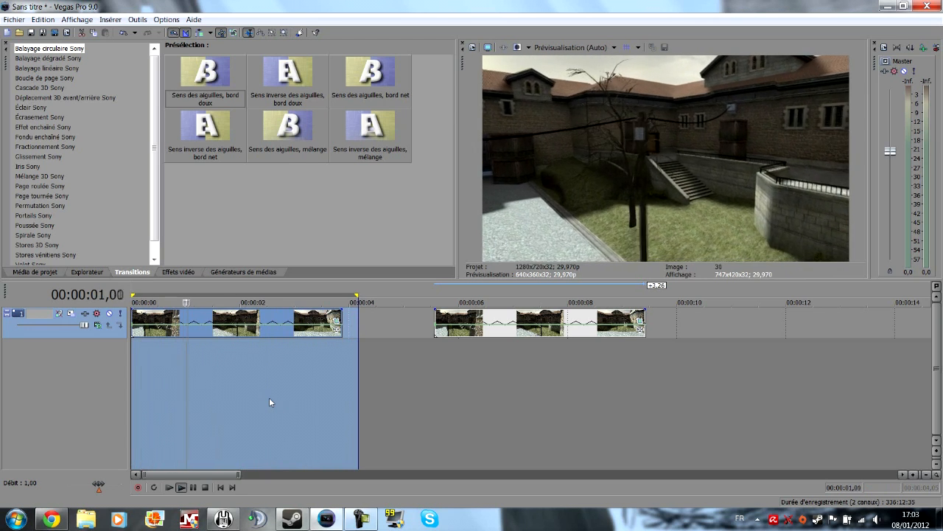
Step: Reopen the first clip's pan/crop, review the crop frame at the successive keyframes, and close the window
left_click(336, 320)
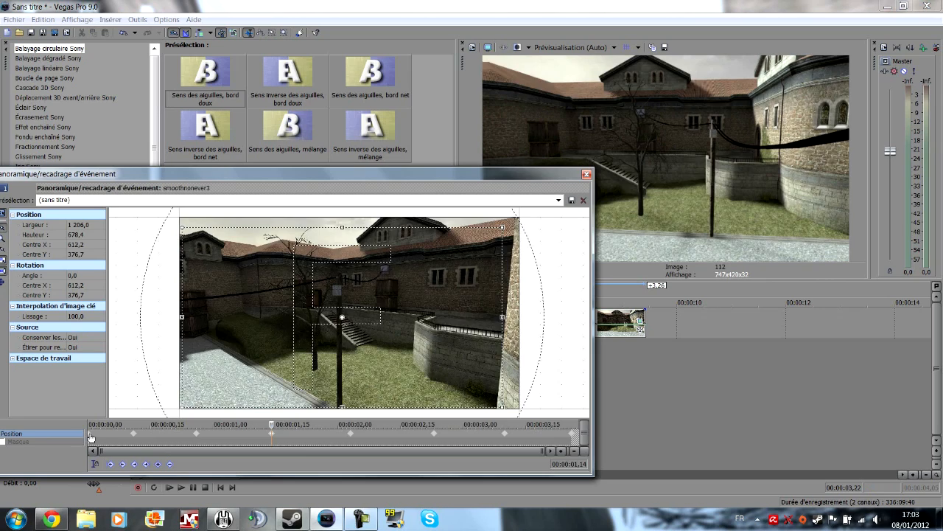
left_click(90, 435)
left_click(136, 435)
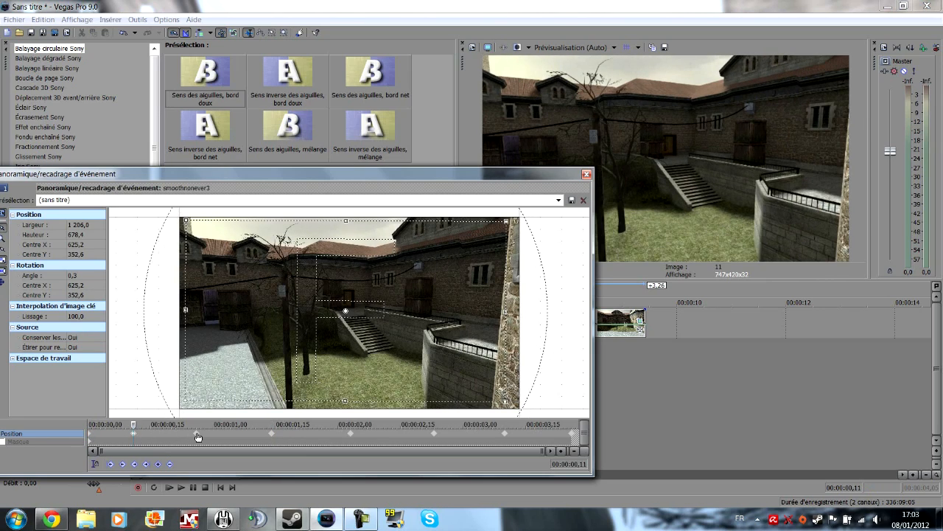
left_click(196, 433)
left_click(271, 434)
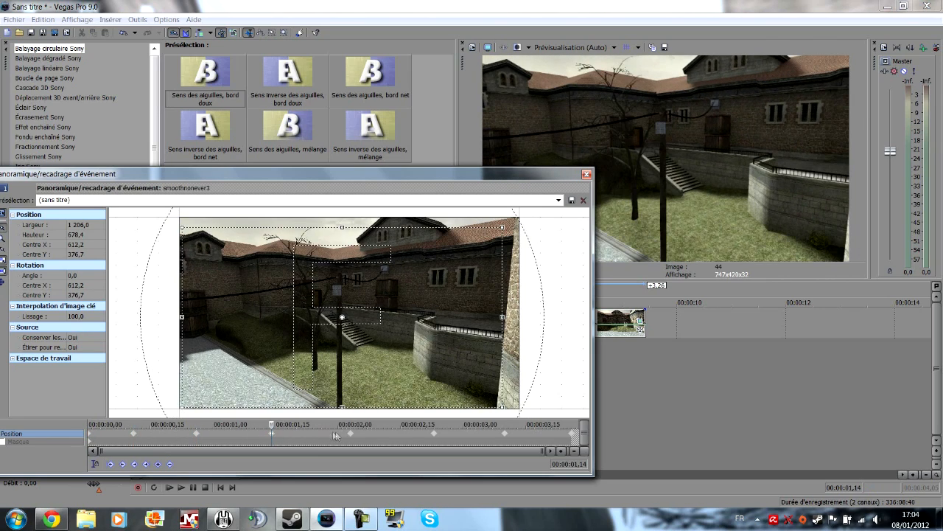
left_click(350, 434)
left_click(433, 435)
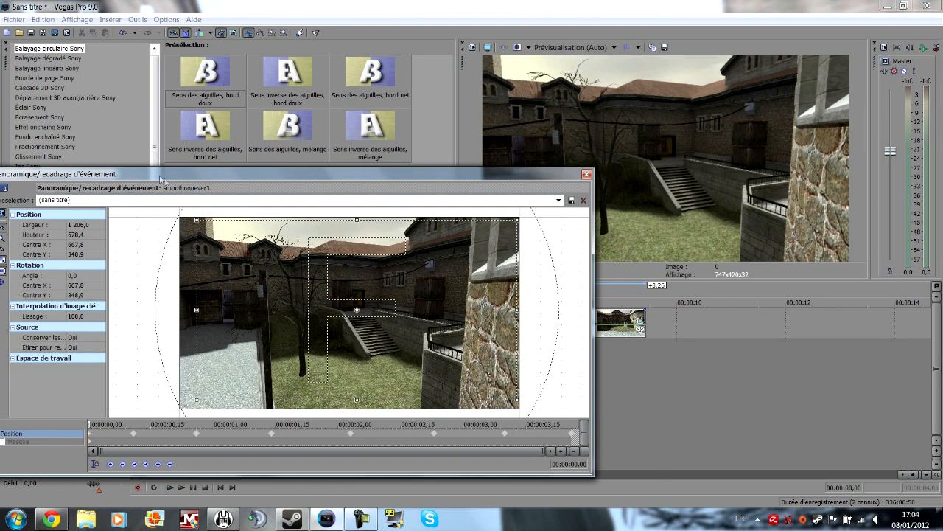
left_click_drag(200, 177, 258, 184)
left_click(645, 181)
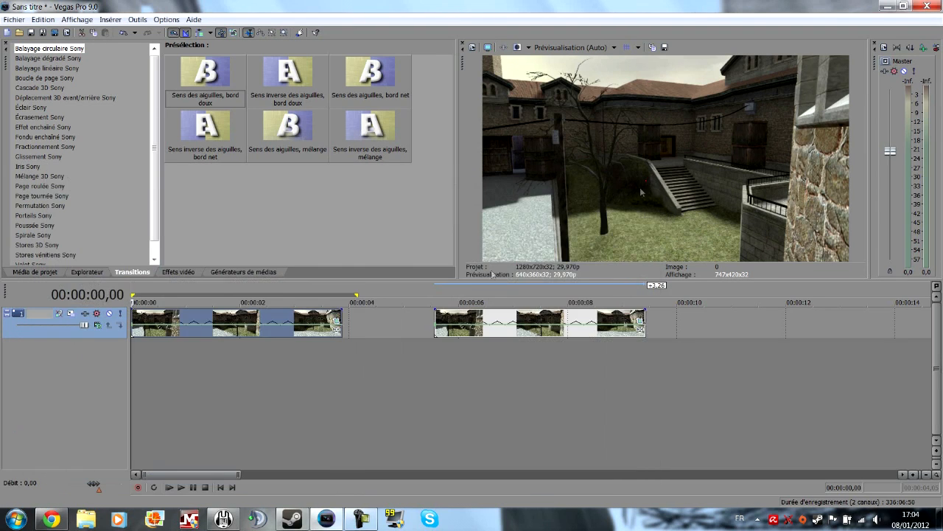
Step: Place the timeline cursor at 00:00:00,26 and play back the first clip's range again
left_click(179, 362)
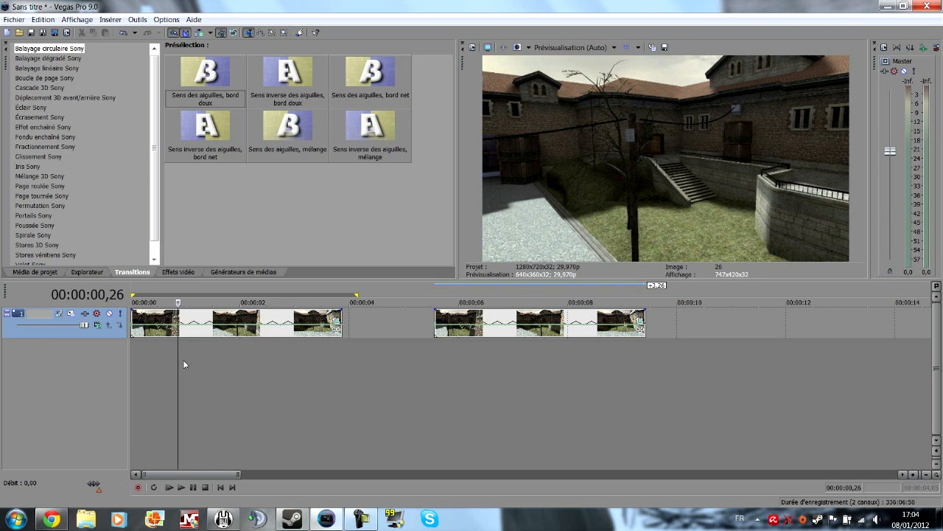
key("space")
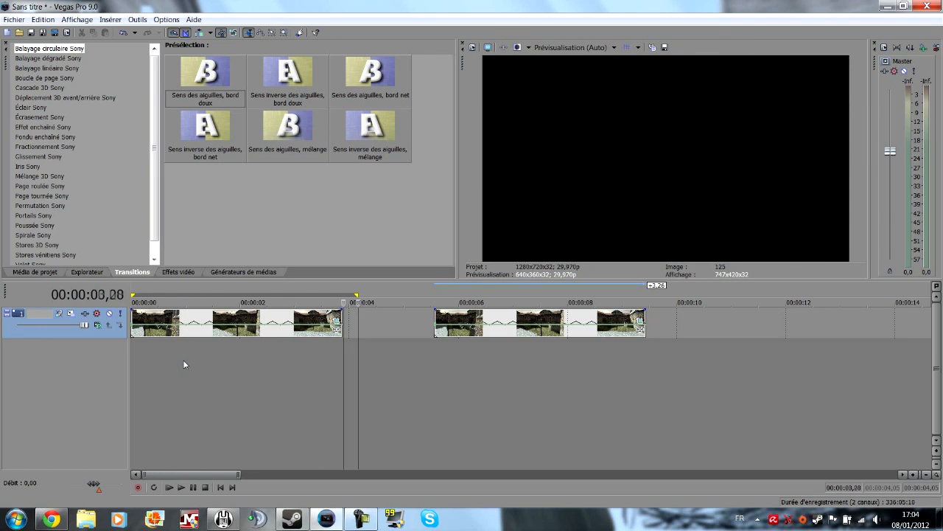
key("space")
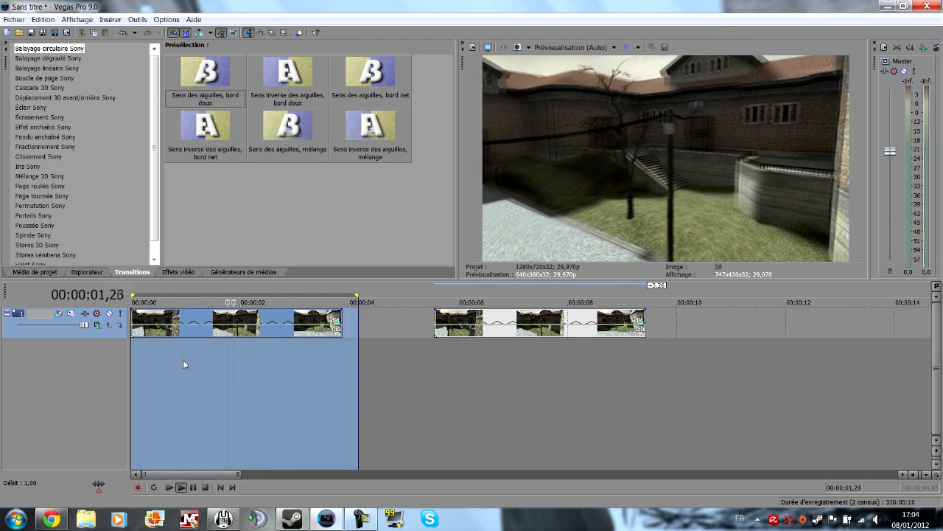
key("space")
key("space")
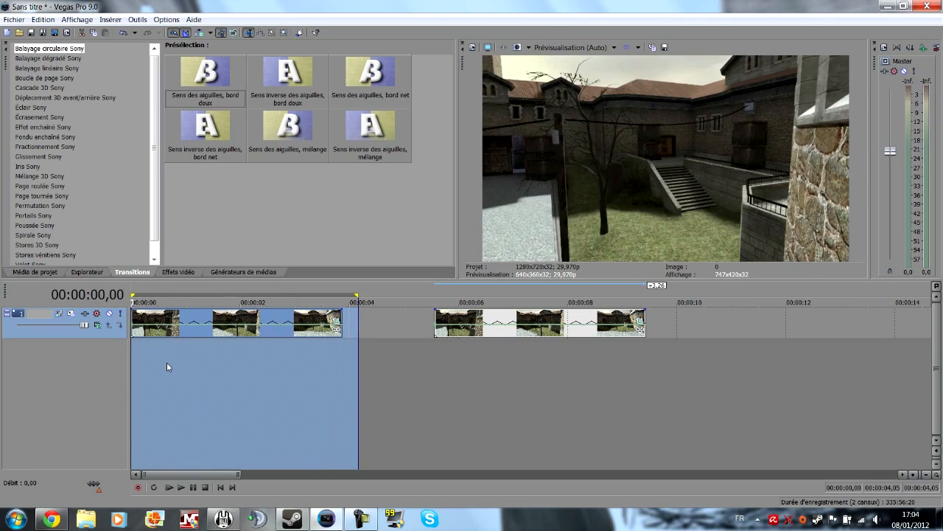
Step: Scrub the first clip to 00:00:00,27, inspect its pan/crop settings once more, and close the window
left_click(166, 362)
left_click_drag(167, 362, 180, 362)
left_click(337, 320)
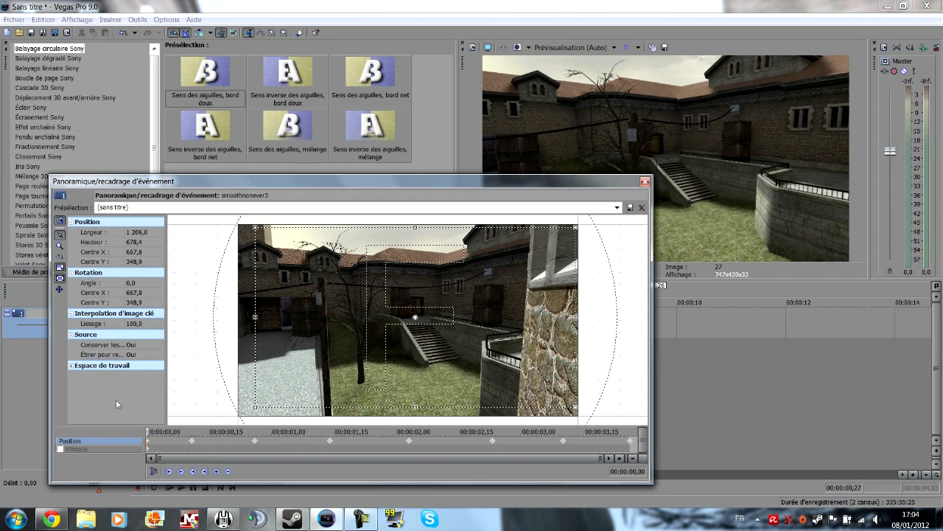
left_click(172, 209)
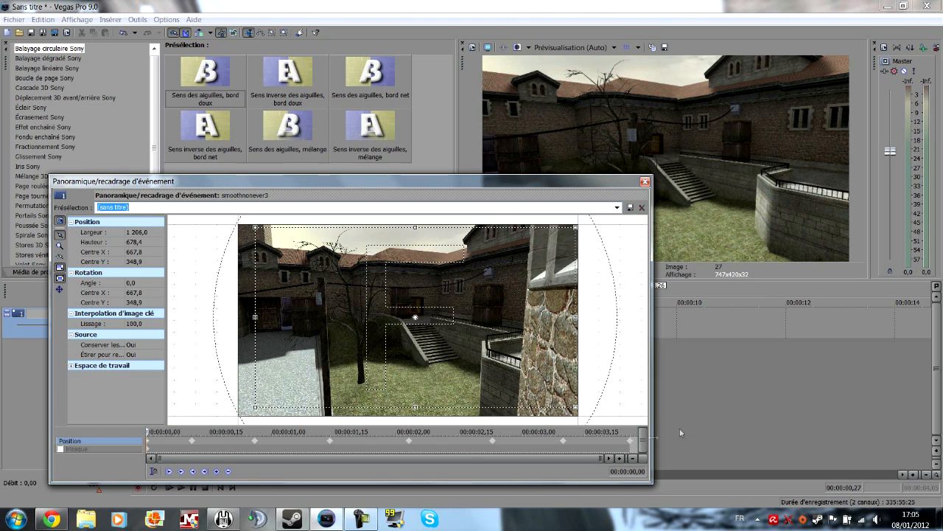
left_click(646, 182)
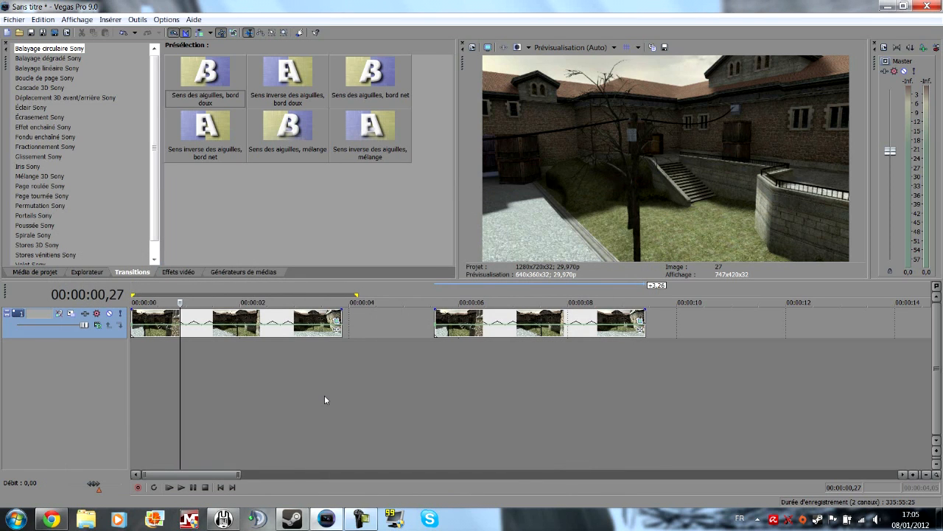